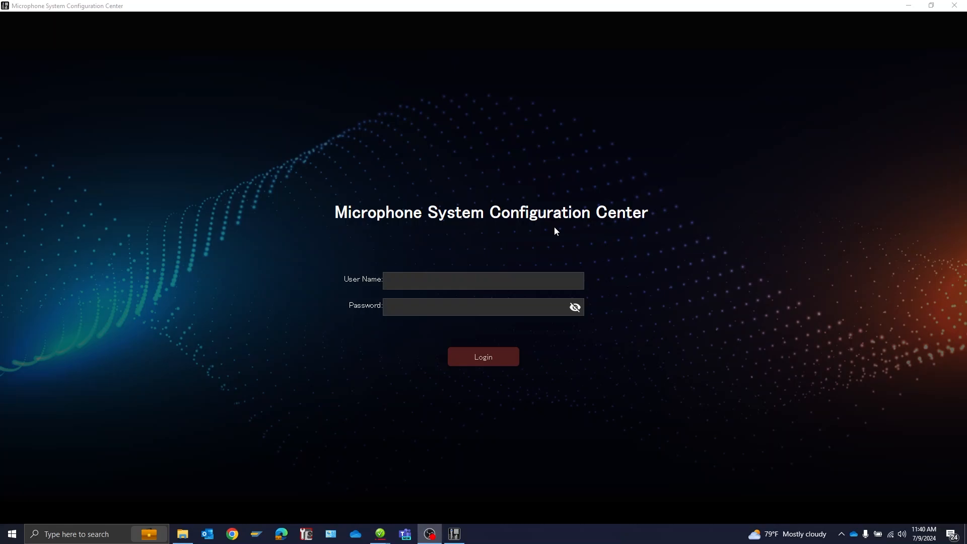
- Log in as Admin with the account password and dismiss the default-password notice
left_click(536, 278)
type("Admin")
key("Tab")
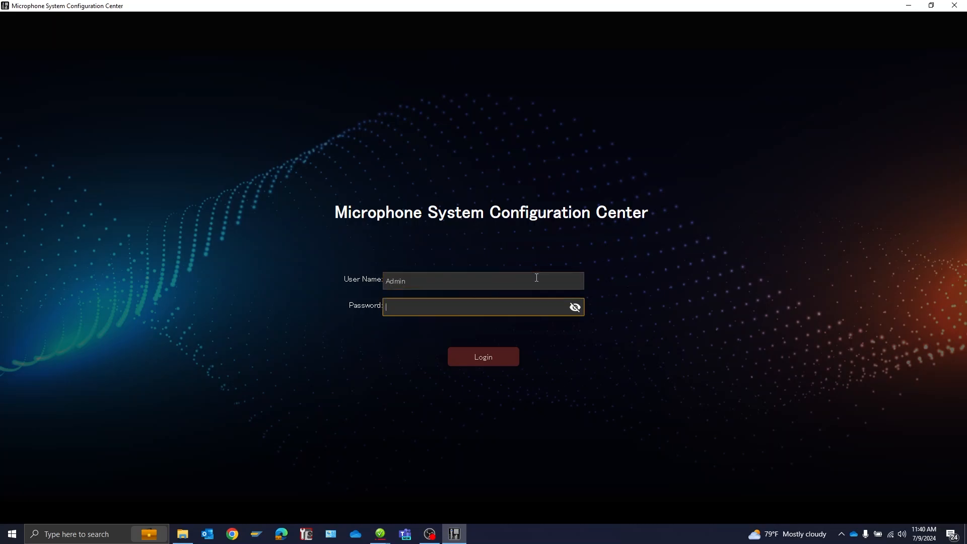
type("••••••••")
left_click(484, 359)
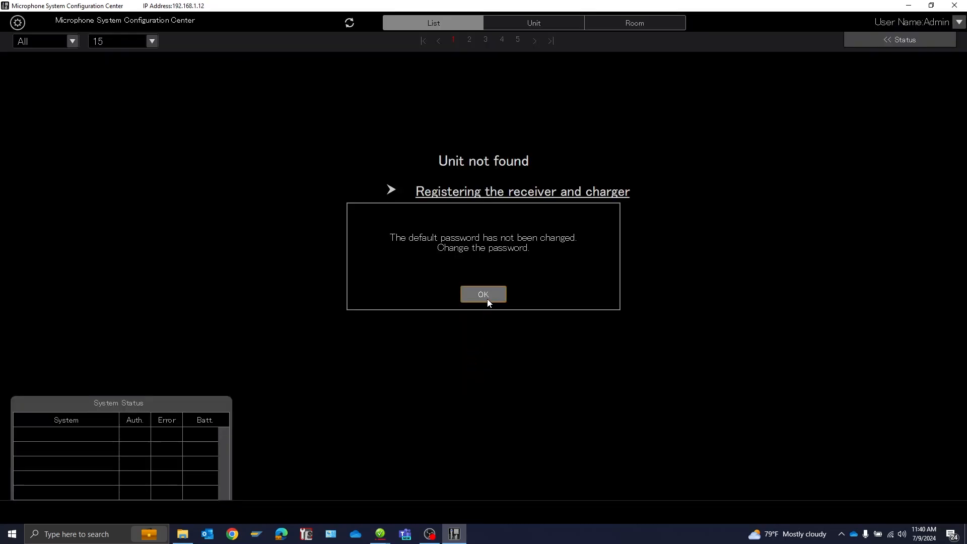
left_click(487, 298)
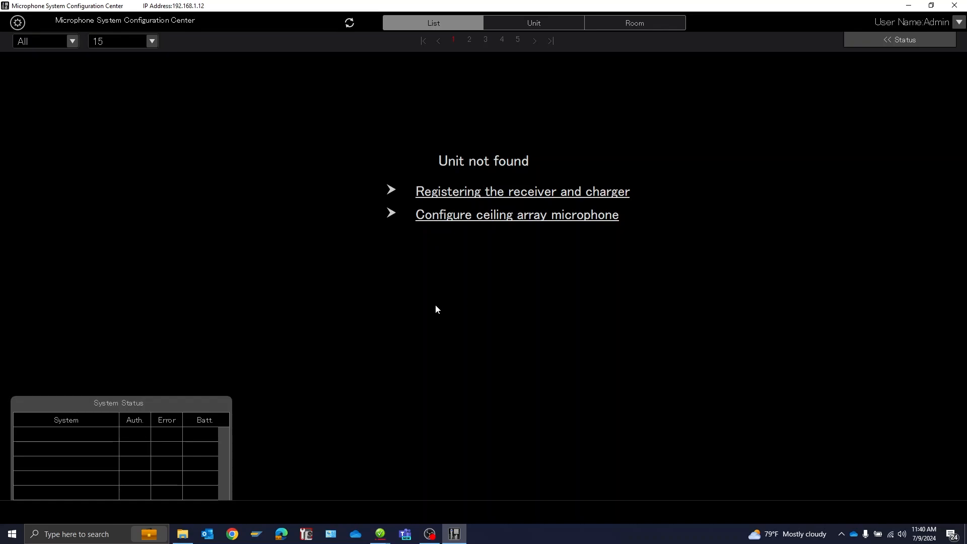
- Add a ceiling array mic unit by auto-detecting devices and selecting the WX-AM800
left_click(18, 22)
left_click(659, 97)
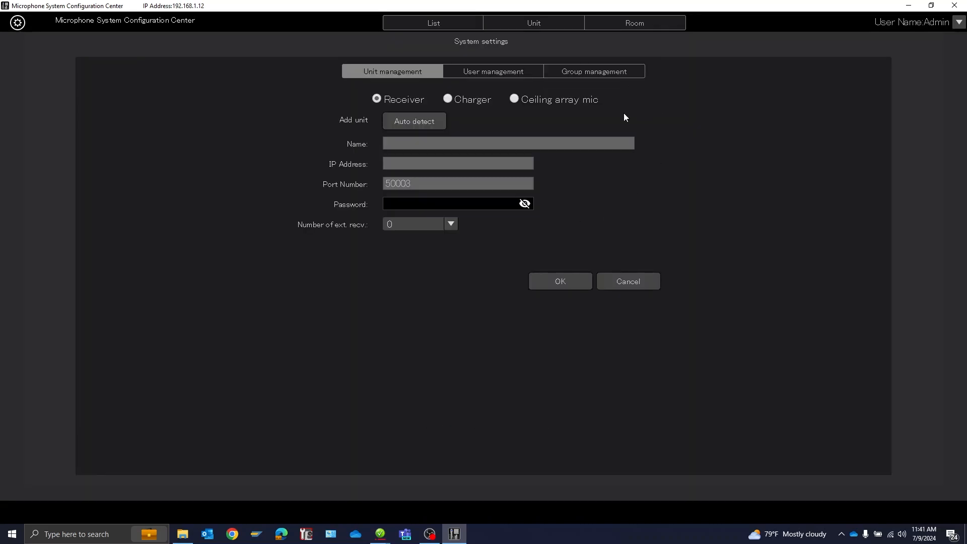
left_click(513, 101)
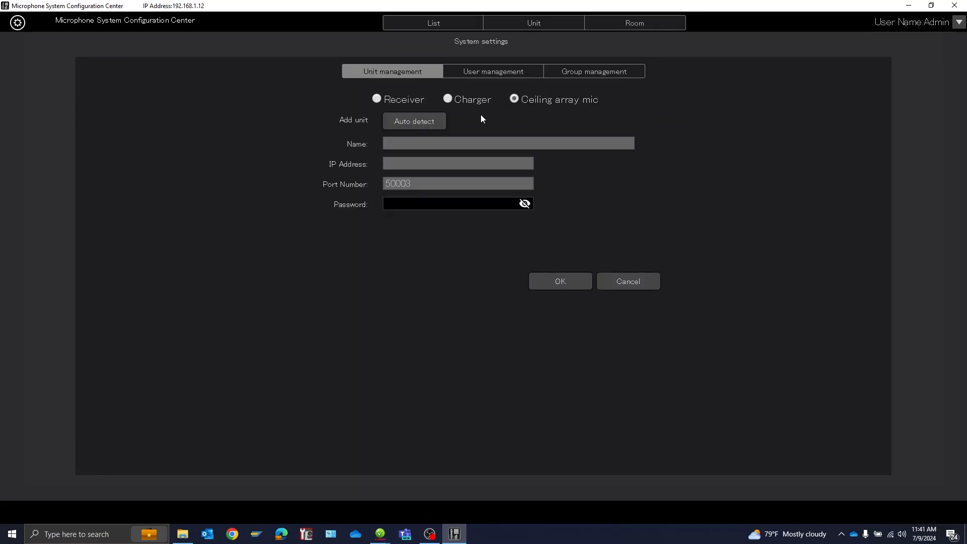
left_click(427, 121)
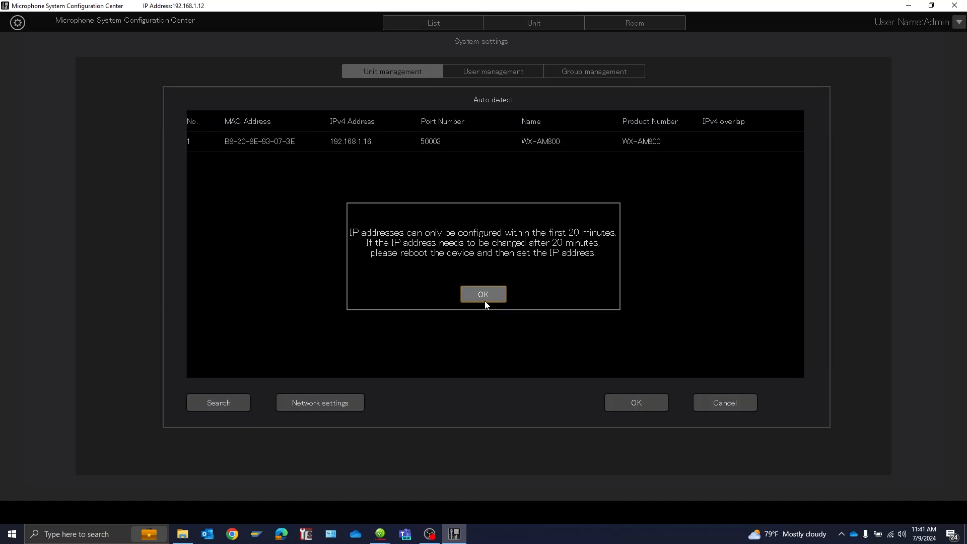
left_click(484, 297)
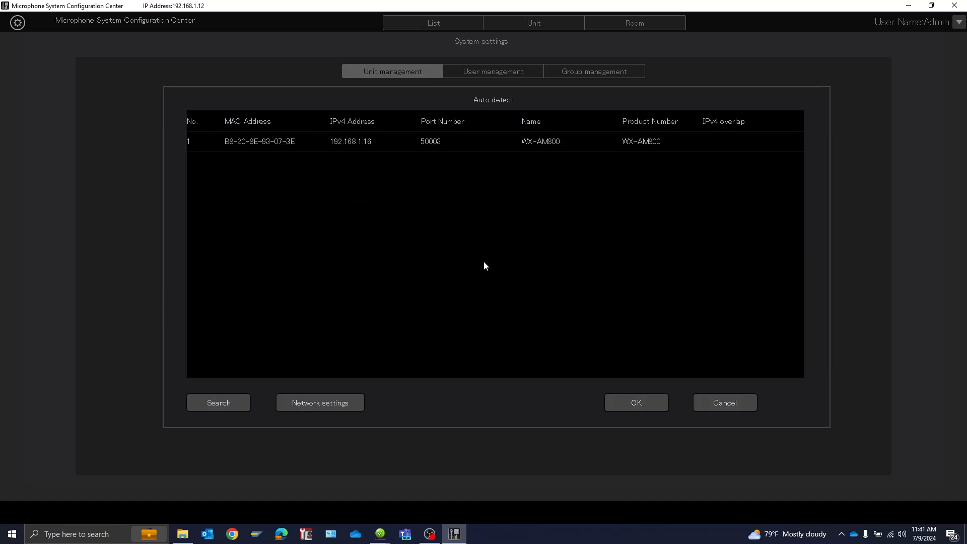
left_click(455, 143)
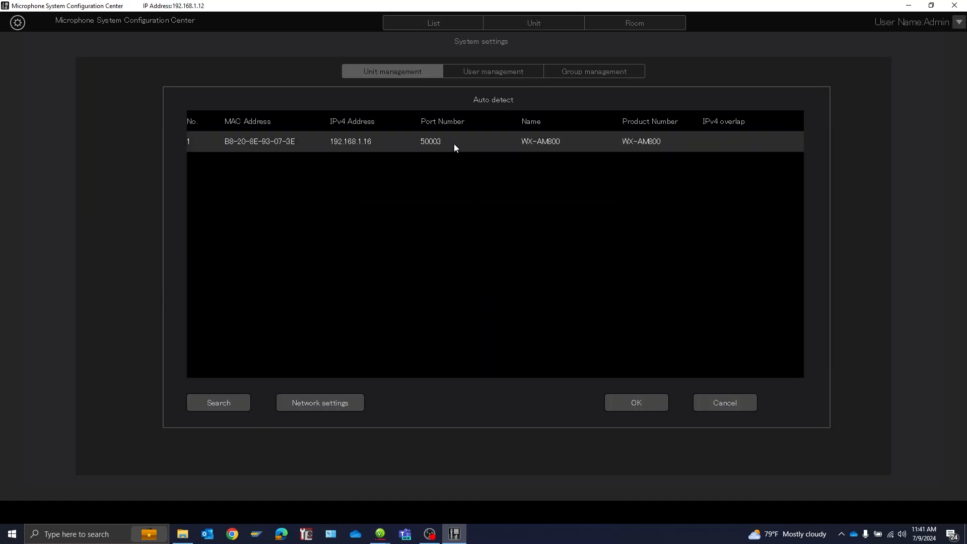
left_click(629, 401)
- Enter the WX-AM800's device password, reveal it to check it, and register the unit
left_click(434, 201)
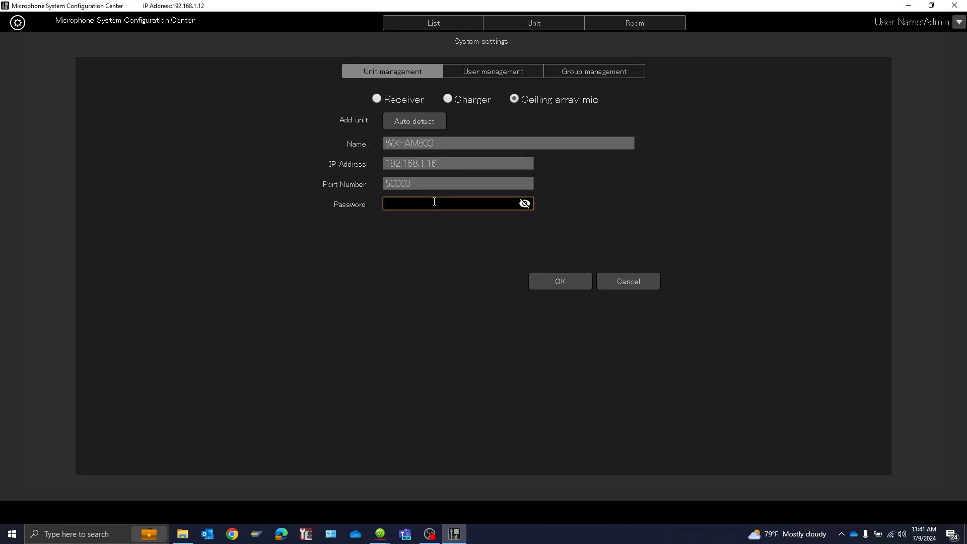
type("••••••••••")
left_click(524, 203)
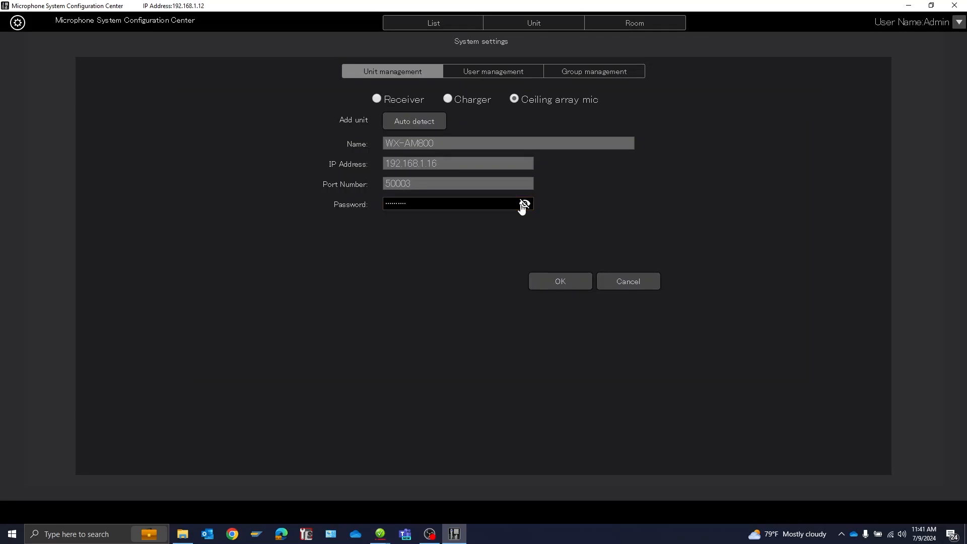
left_click(564, 281)
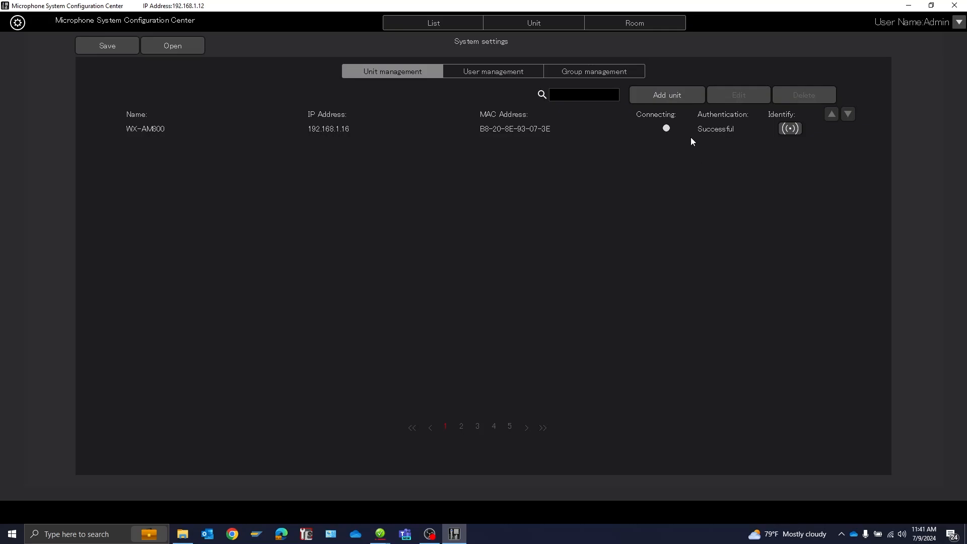
- View the registered WX-AM800's unit page and start a new room project from that online unit
left_click(435, 25)
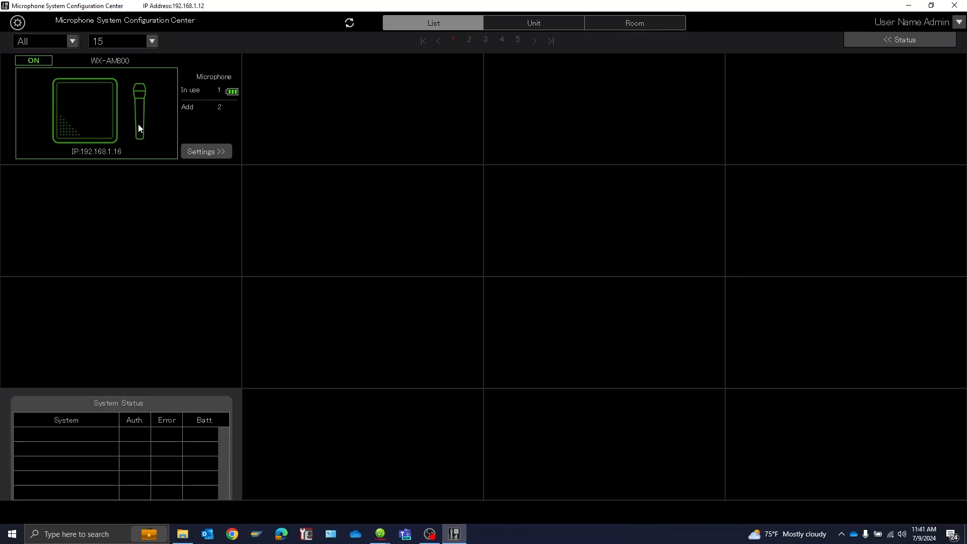
left_click(209, 153)
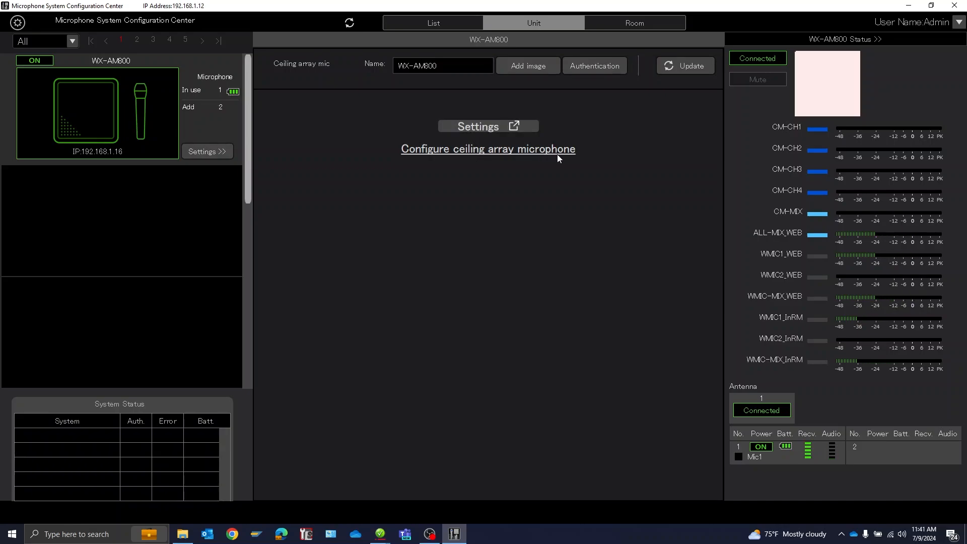
left_click(656, 28)
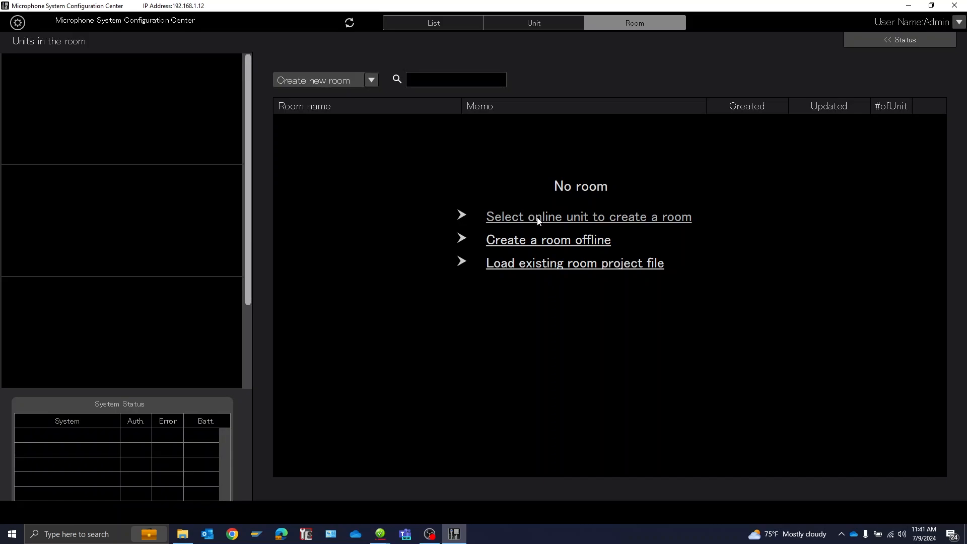
left_click(587, 222)
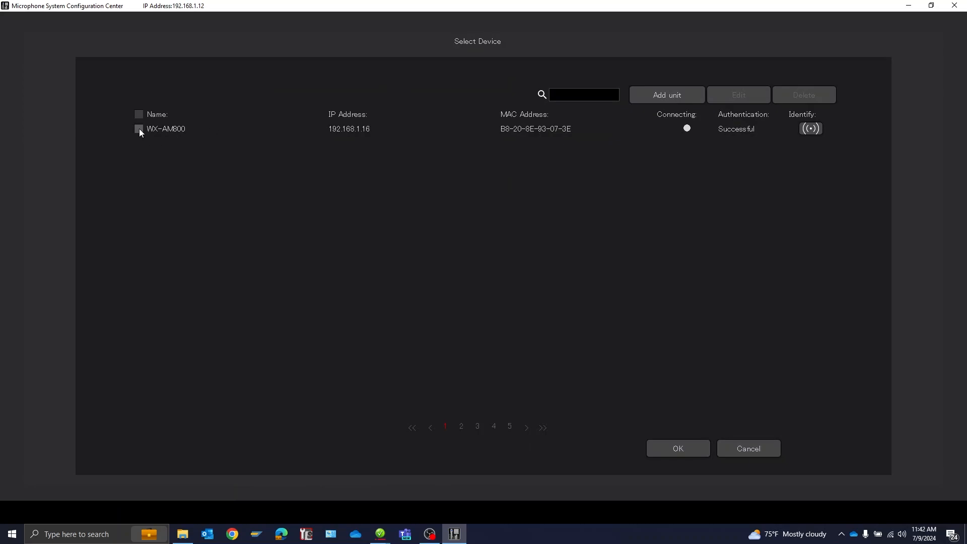
left_click(667, 447)
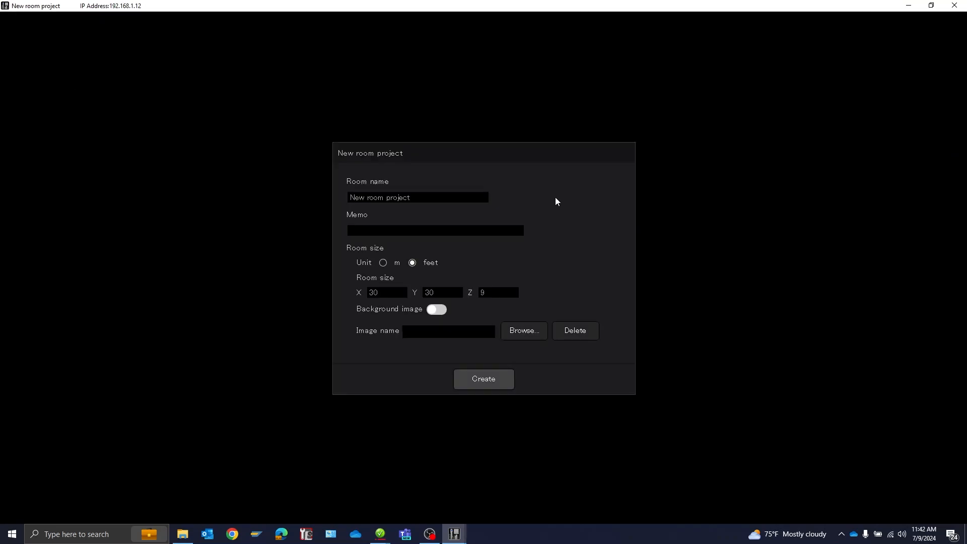
- Name the room project Training Video and set its X dimension to 23 feet
left_click_drag(467, 197, 291, 190)
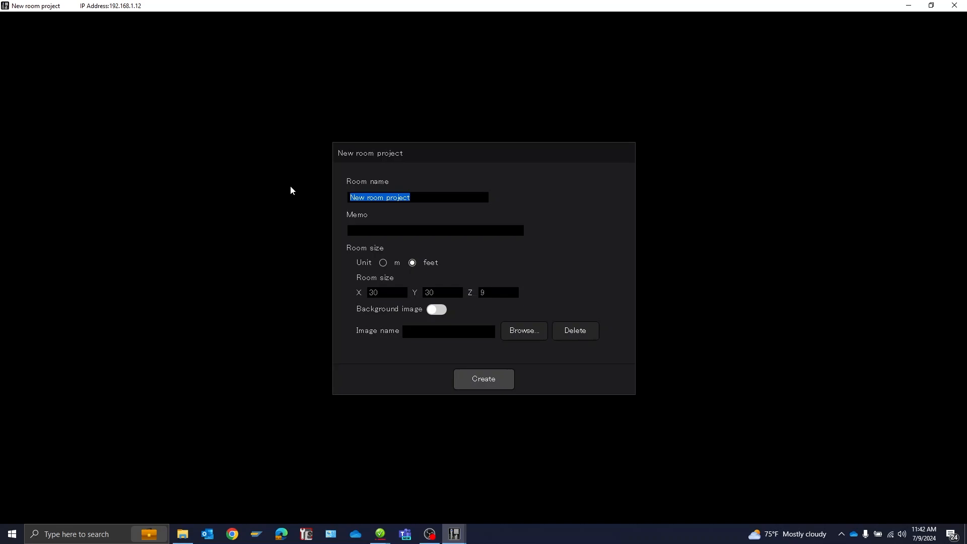
type("Training Video")
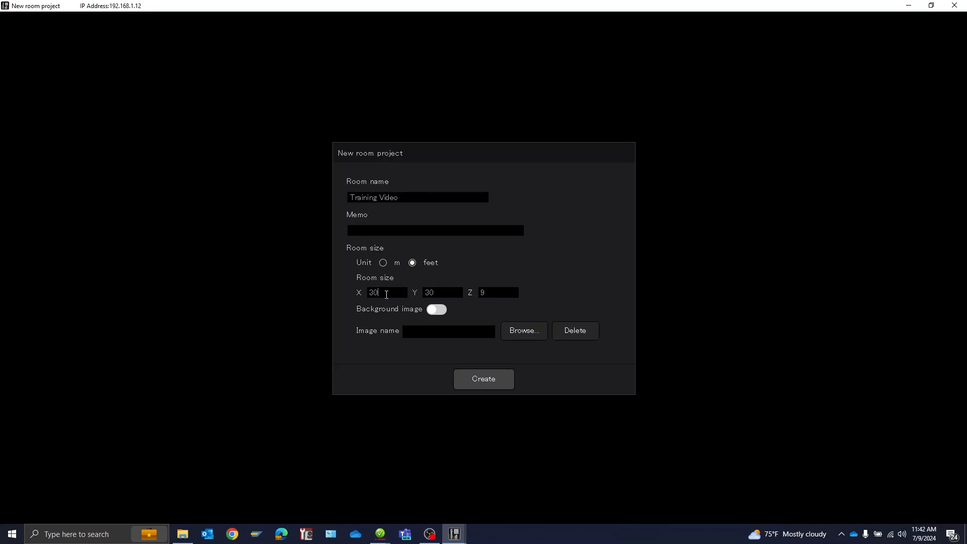
left_click_drag(386, 294, 365, 298)
type("23")
- Enable the background image, load the RoomDesign picture from Downloads, and create the room project
left_click(444, 311)
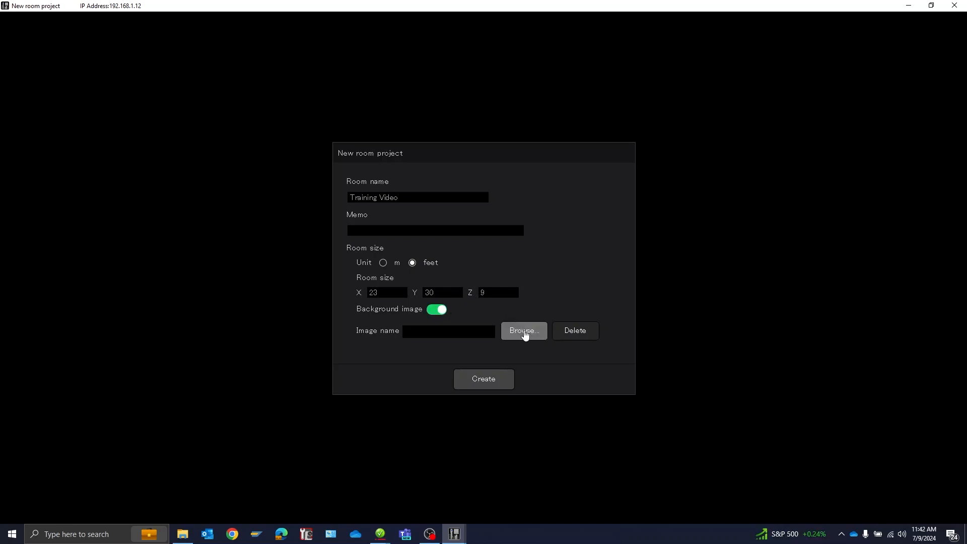
left_click(525, 332)
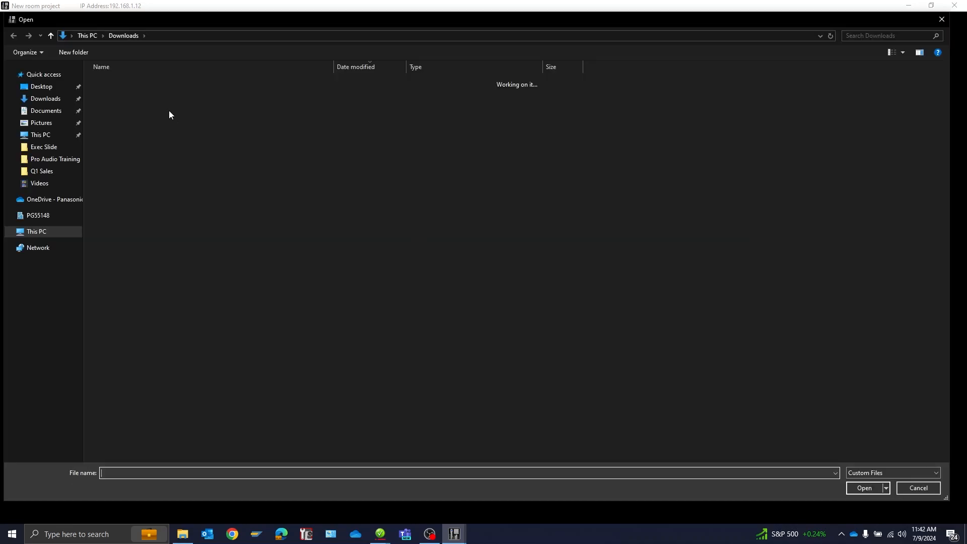
left_click(127, 96)
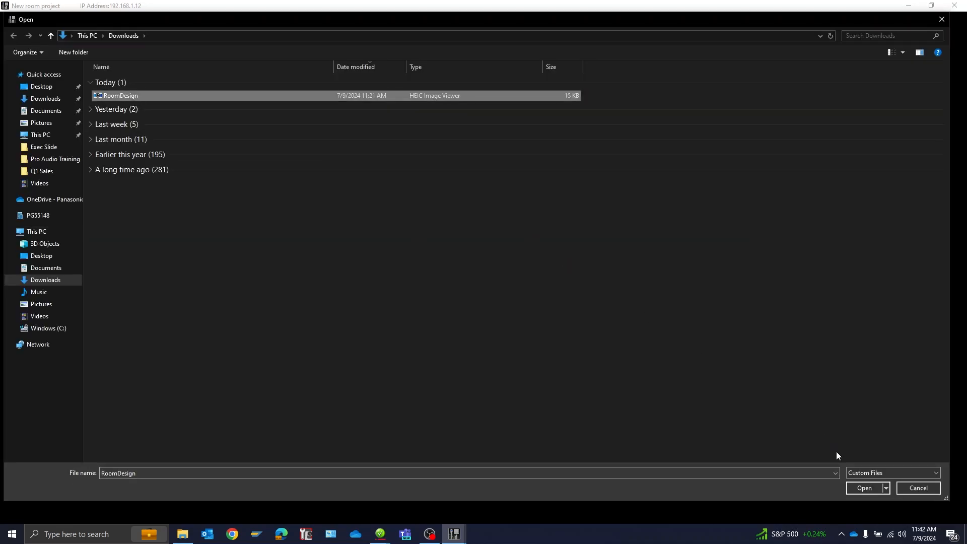
left_click(863, 492)
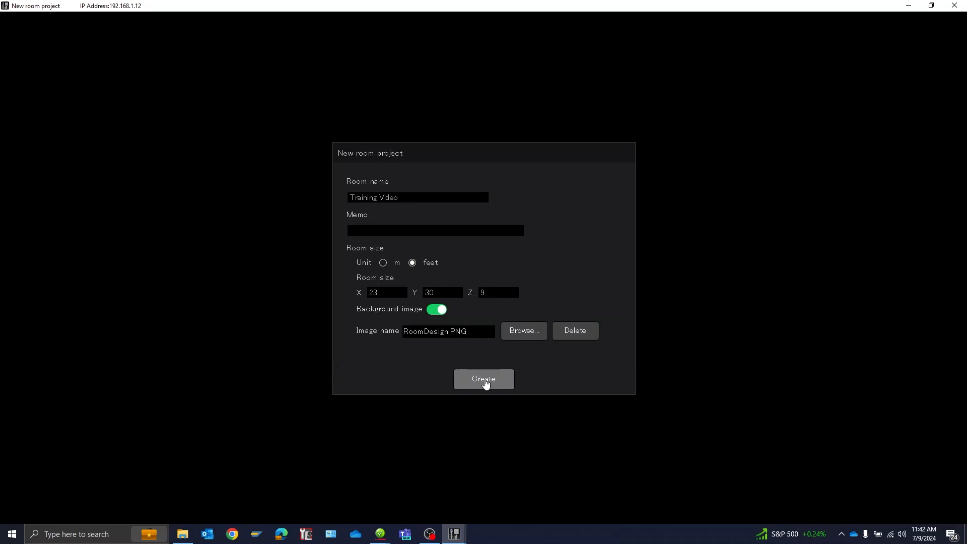
left_click(484, 380)
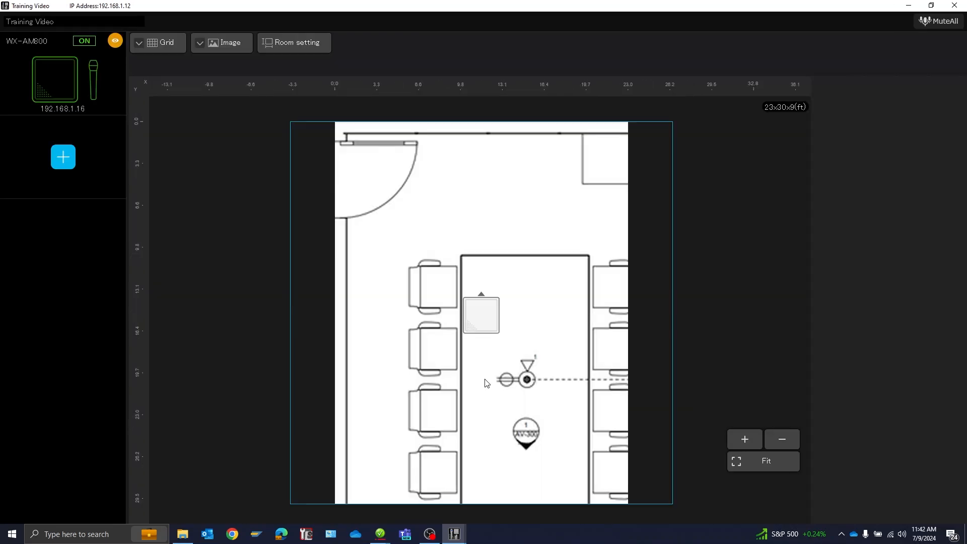
- Scale down and reposition the RoomDesign background image so the whole floor plan fits the room outline
left_click(507, 215)
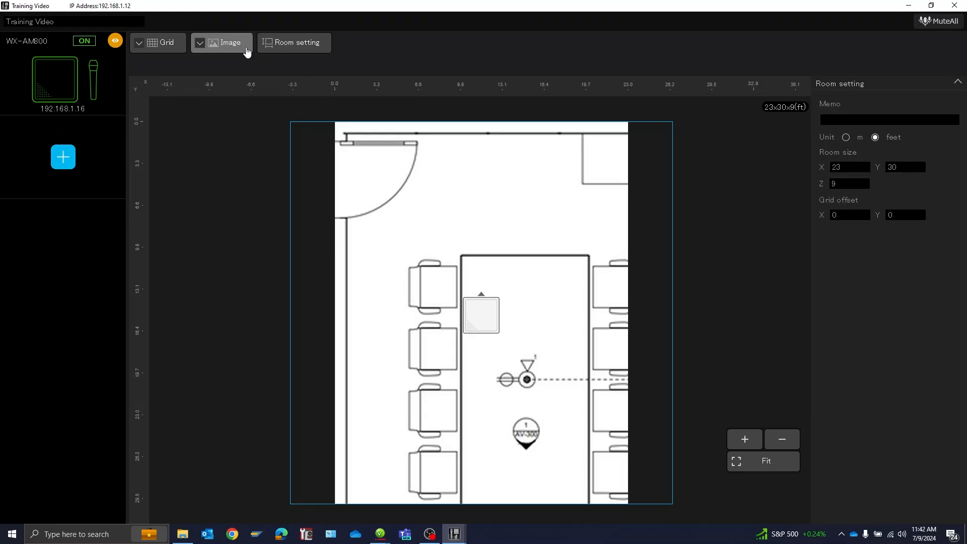
left_click(483, 326)
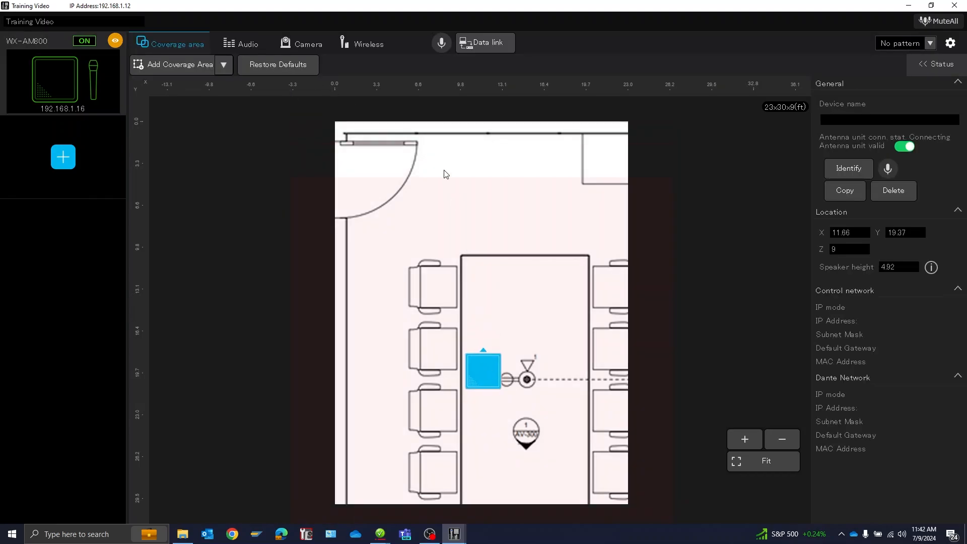
left_click(434, 137)
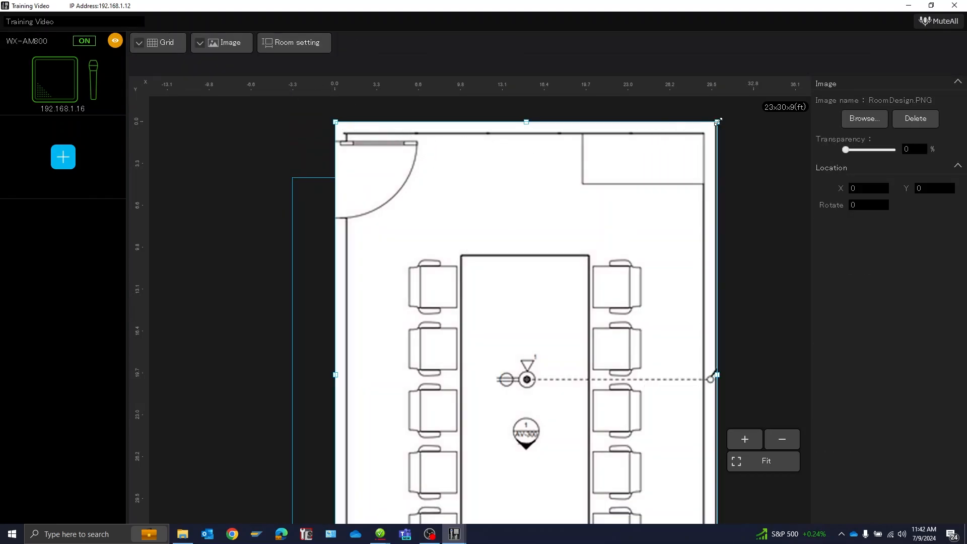
left_click_drag(717, 122, 699, 145)
left_click_drag(632, 159, 548, 240)
left_click_drag(540, 292, 539, 172)
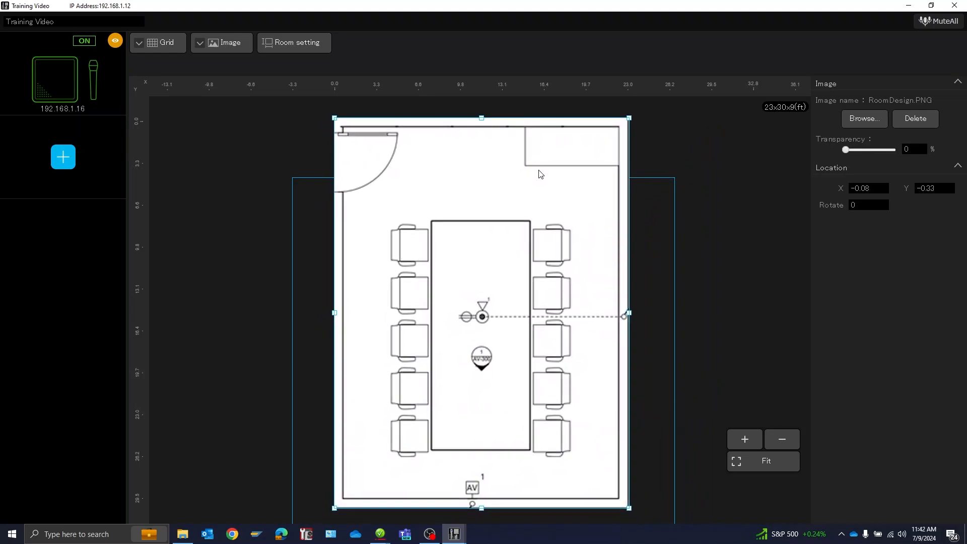
left_click(647, 293)
- Move the ceiling microphone to the middle of the conference table, at about X 11.42, Y 14.86 ft
left_click(491, 370)
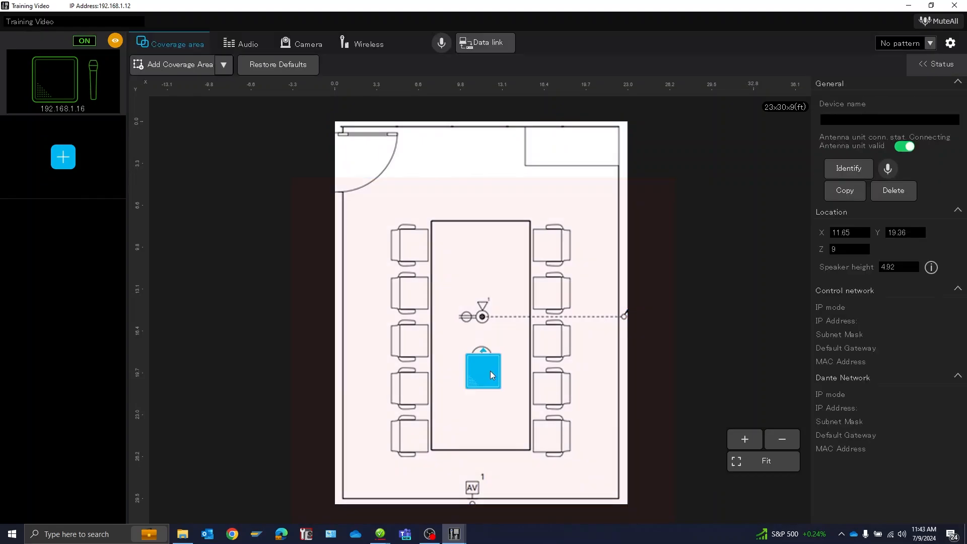
left_click_drag(490, 370, 487, 319)
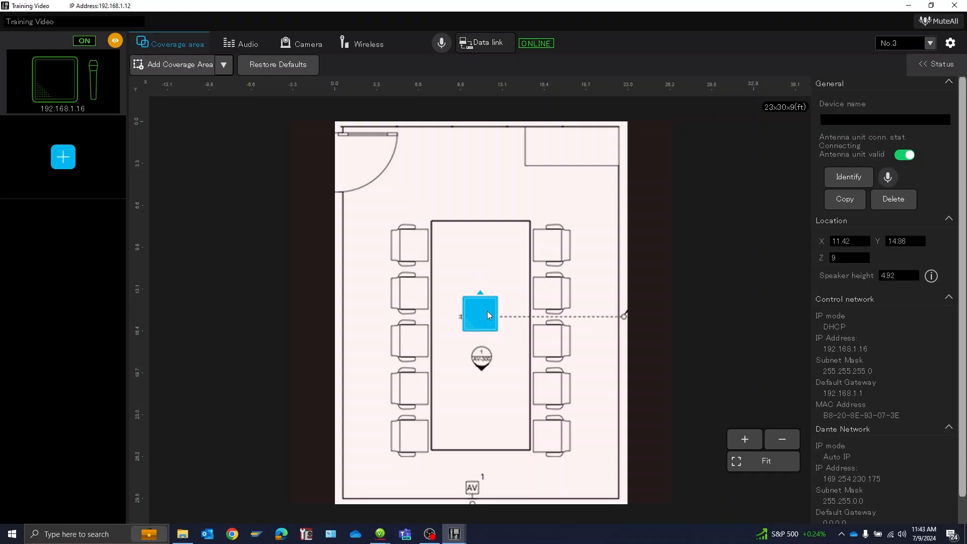
double_click(483, 248)
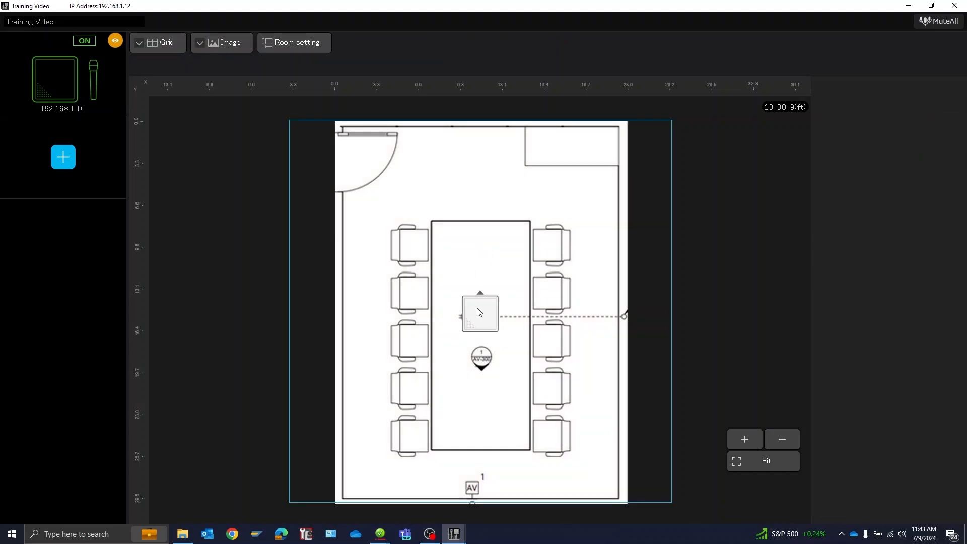
- Add an exclusion area to the microphone's coverage and stretch it across the door end of the room, about 22.85 by 6 ft
left_click(478, 312)
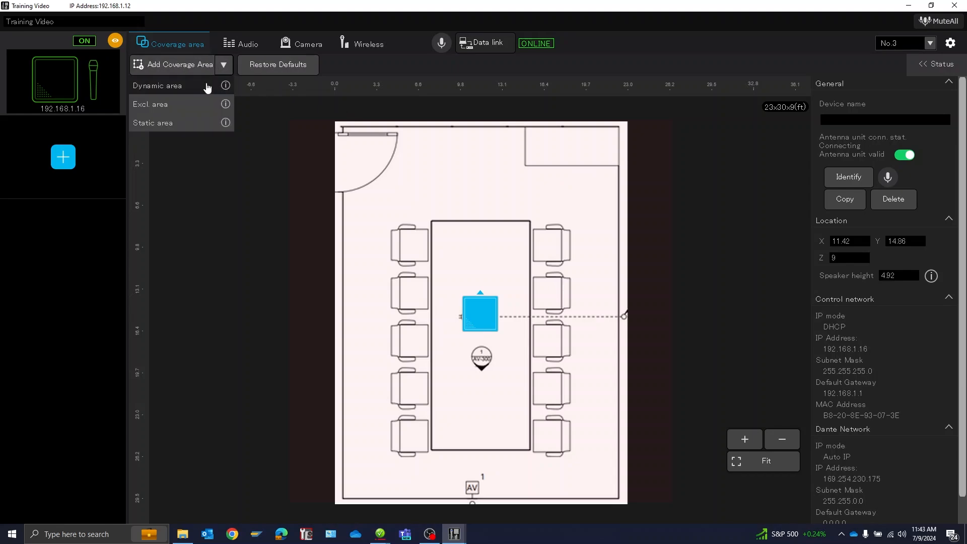
left_click(189, 104)
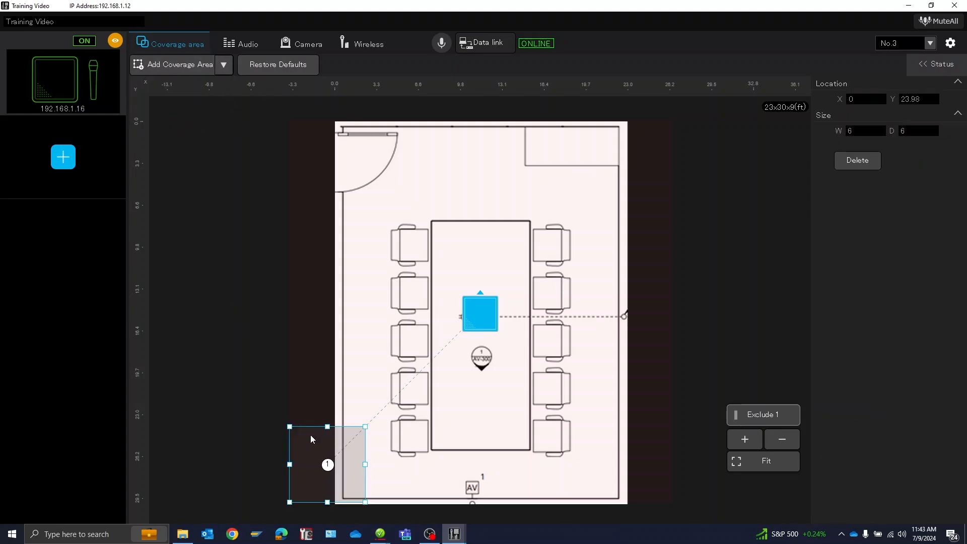
left_click(224, 66)
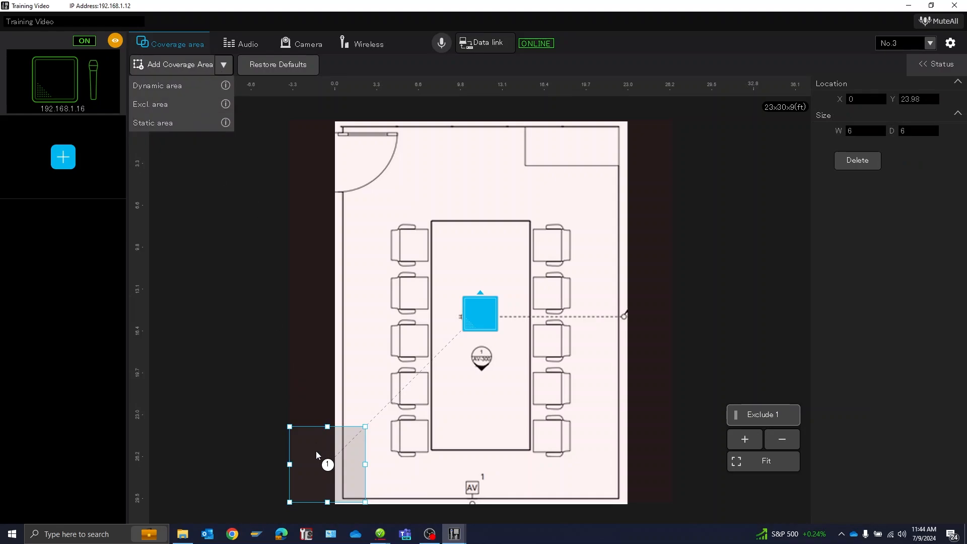
left_click_drag(328, 464, 628, 190)
left_click_drag(569, 183, 570, 179)
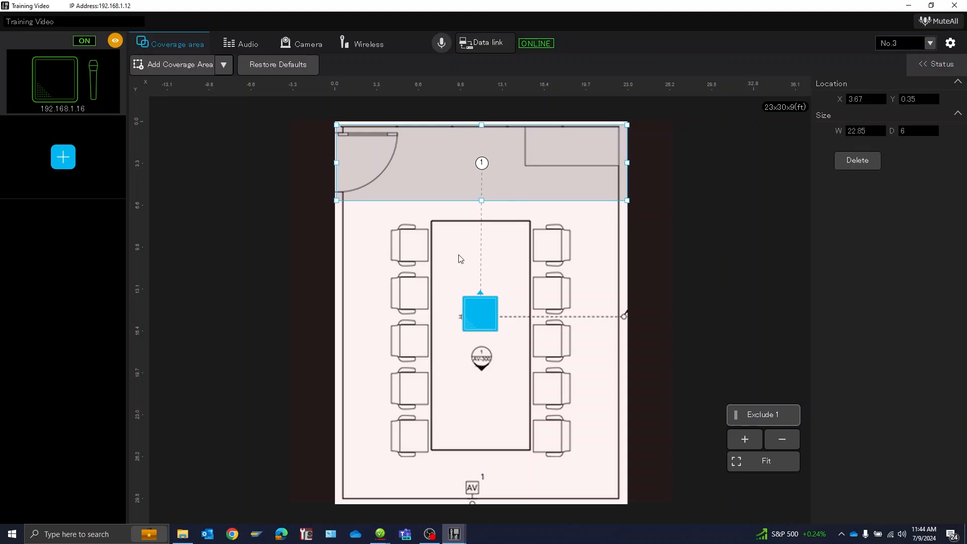
- Add a dynamic coverage area about 20.92 ft square, center it around the table and chairs, and delete it again
left_click(225, 66)
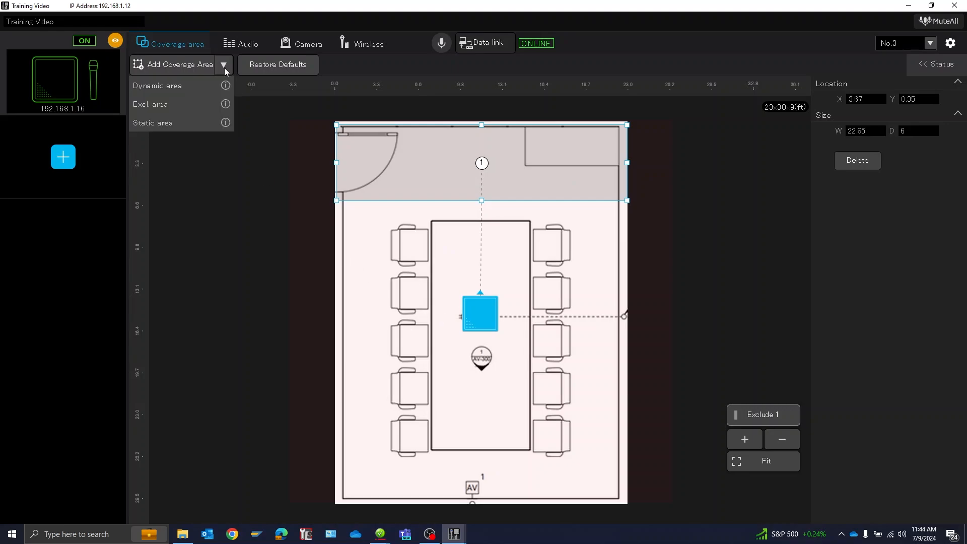
left_click(200, 87)
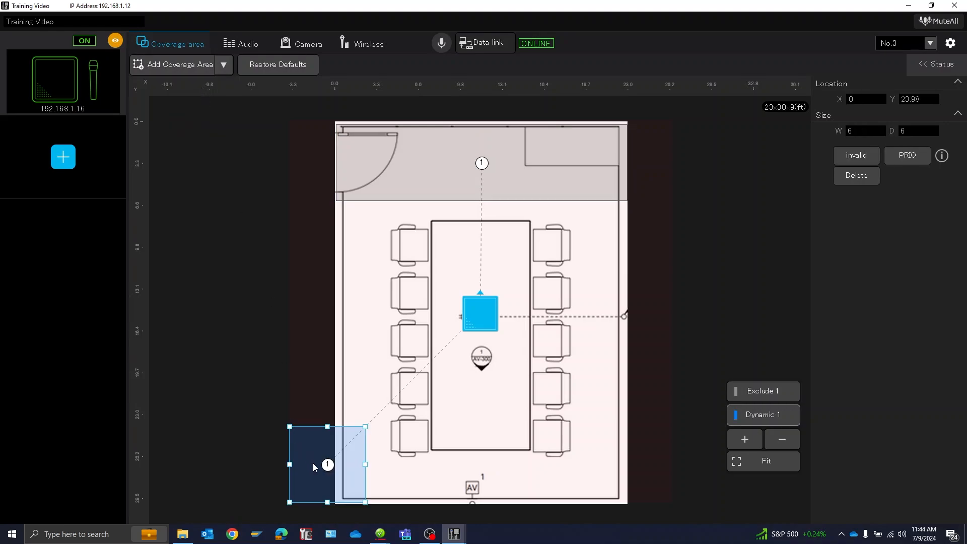
left_click_drag(313, 467, 585, 500)
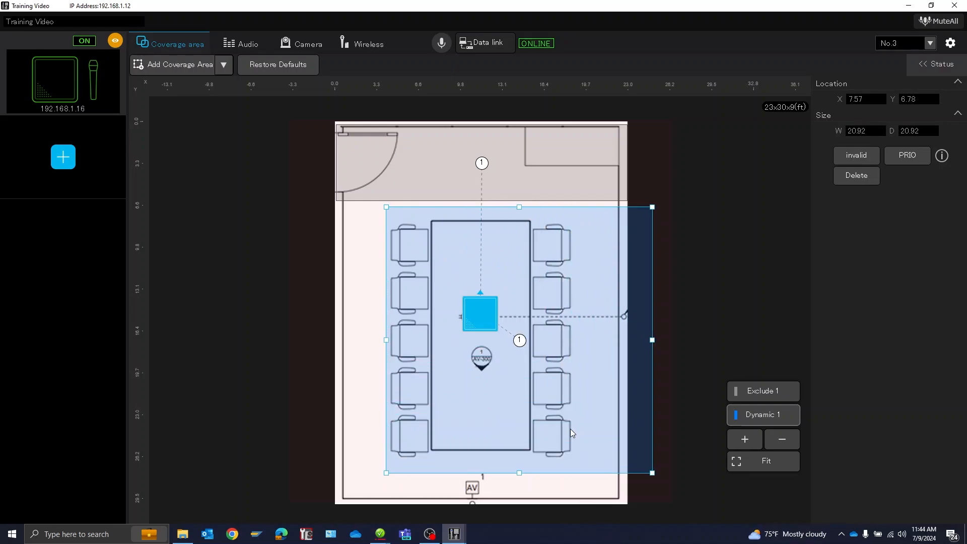
left_click_drag(522, 357, 482, 358)
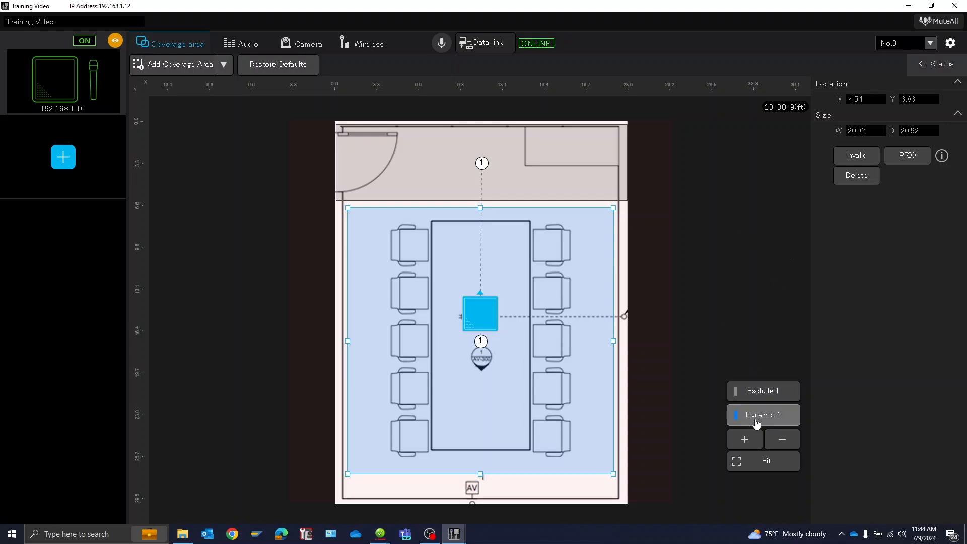
left_click(857, 176)
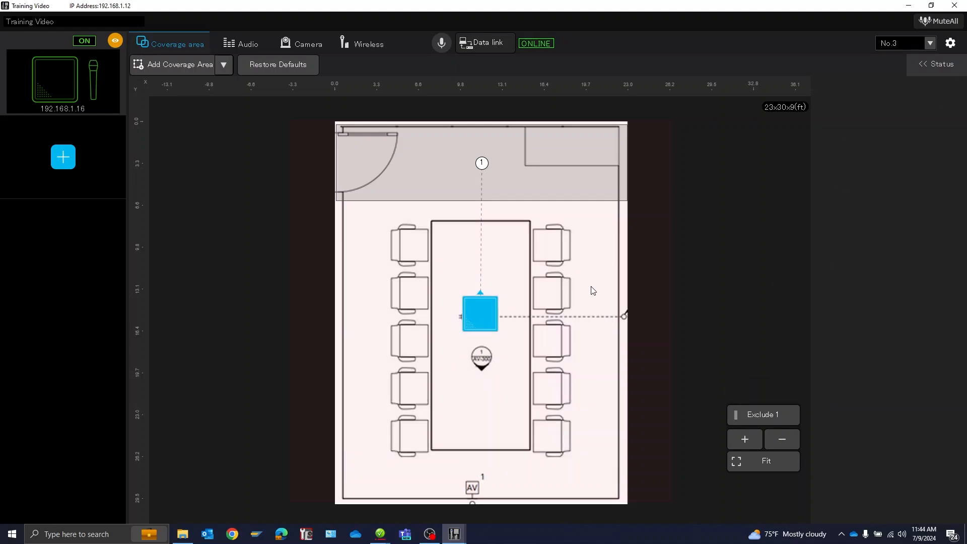
- Add a static area over the three chairs nearest the door on the table's left side, about 7.82 by 11.25 ft
left_click(225, 64)
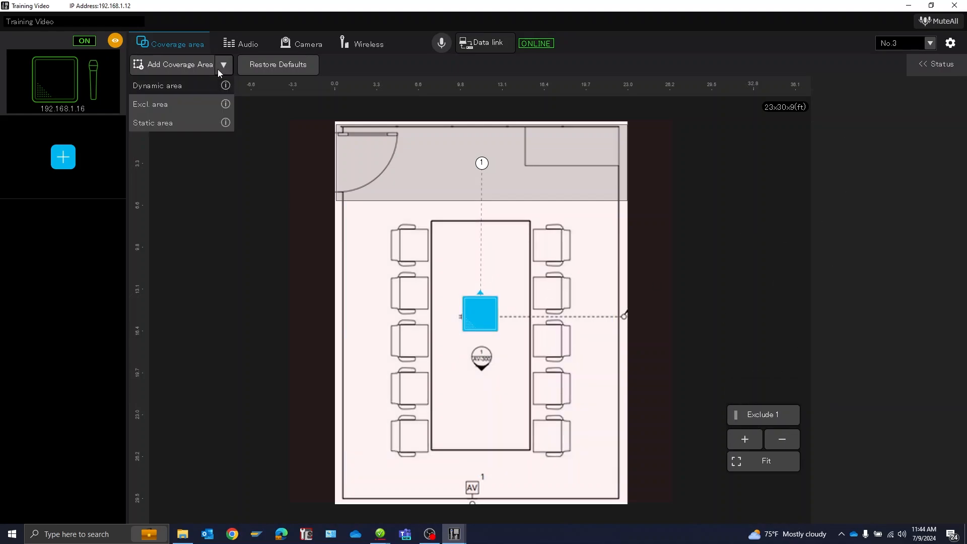
left_click(185, 126)
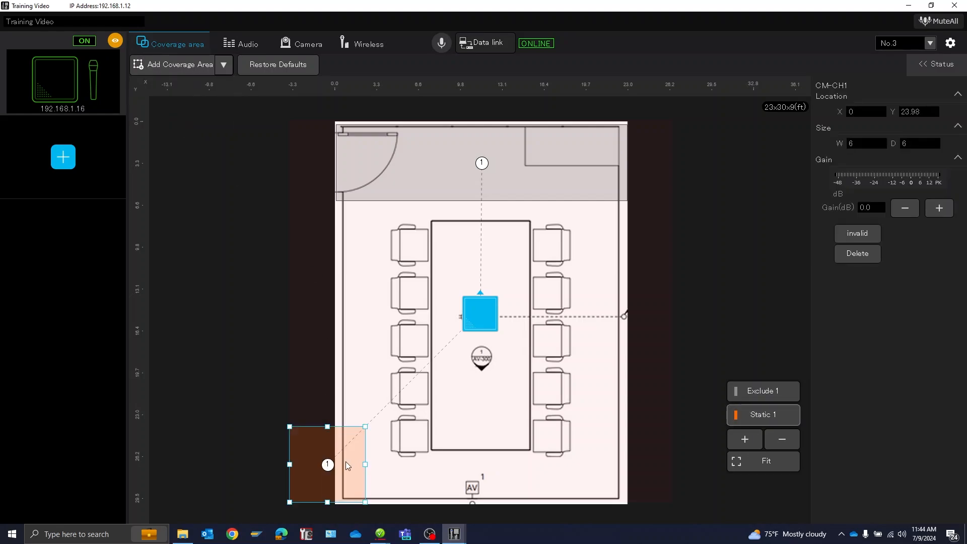
left_click_drag(347, 464, 427, 259)
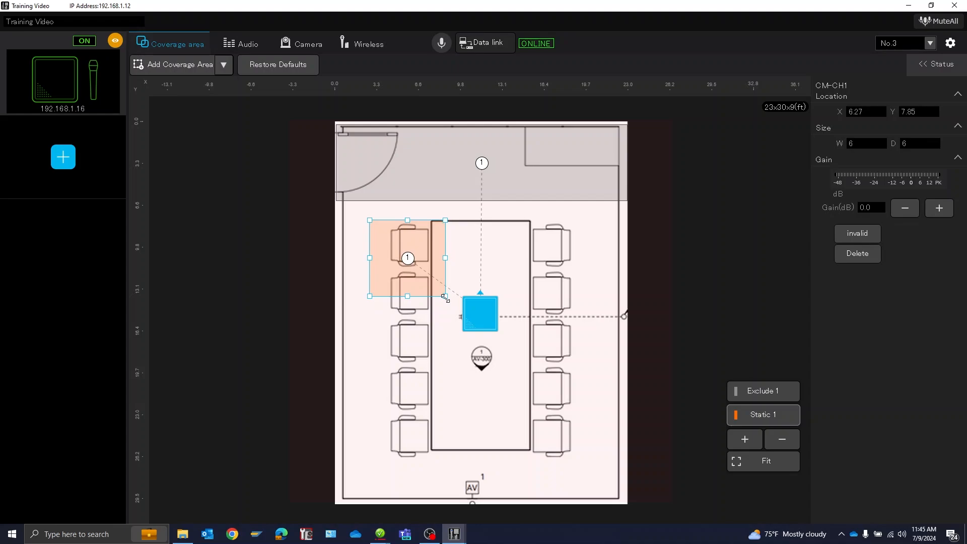
left_click_drag(445, 297, 470, 362)
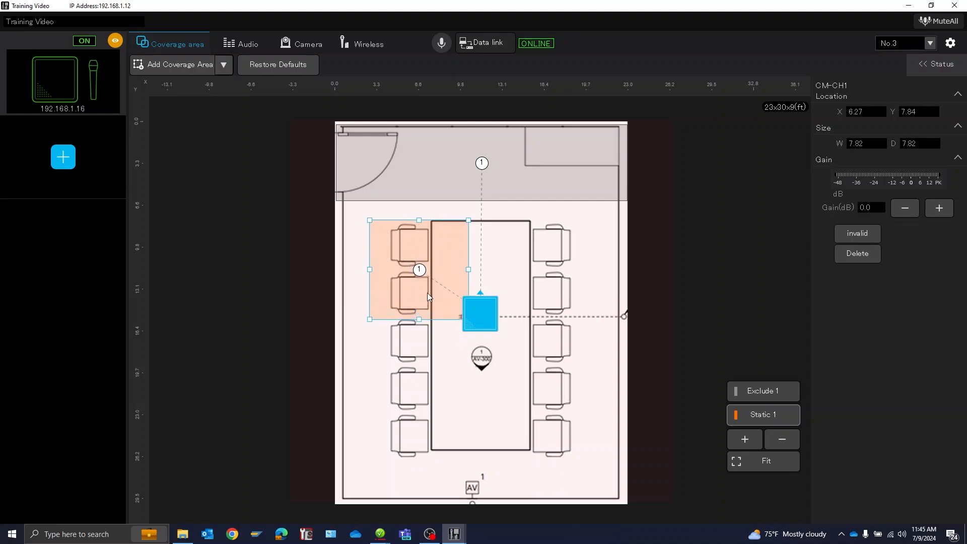
left_click_drag(419, 319, 418, 368)
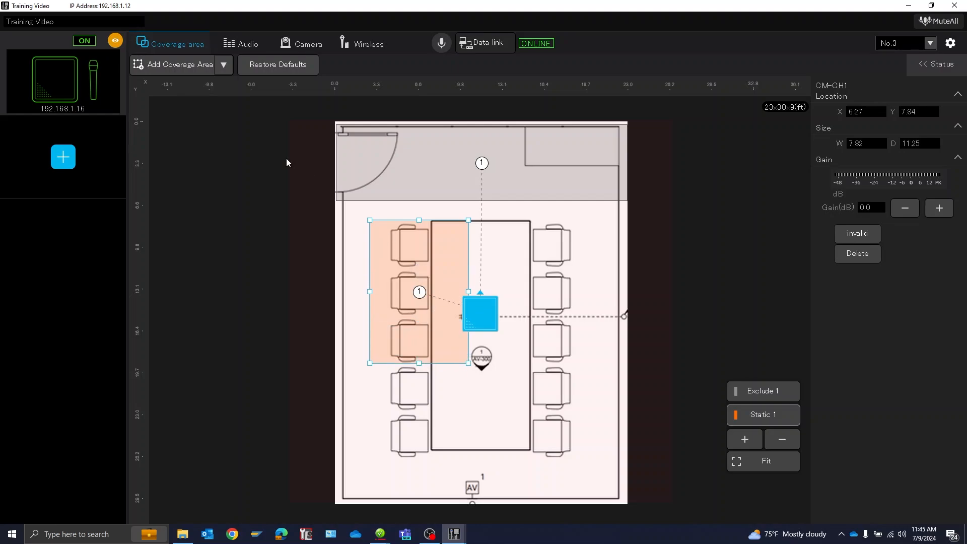
- Add a second static area over the three upper chairs on the table's right side, about 6 by 11.21 ft
left_click(221, 71)
left_click(191, 122)
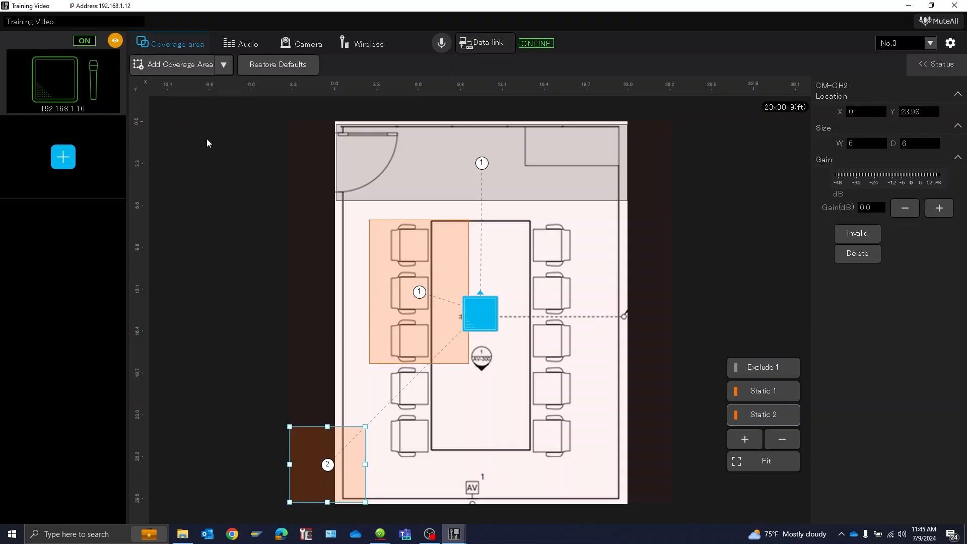
left_click_drag(351, 458, 569, 259)
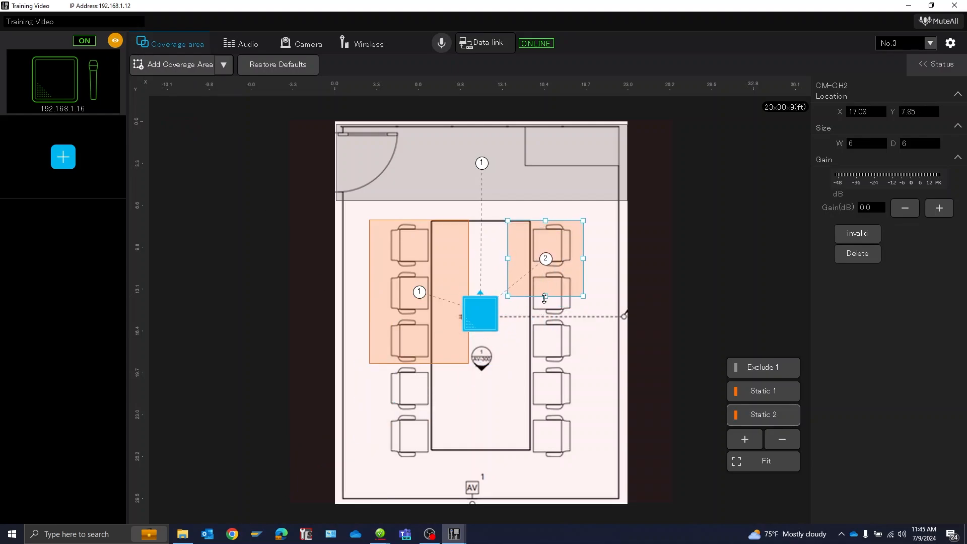
left_click_drag(545, 295, 546, 370)
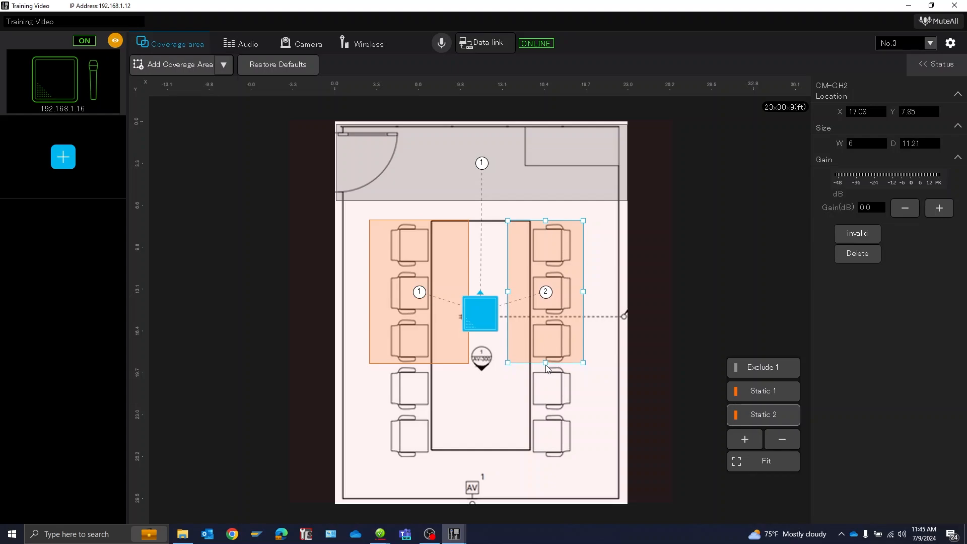
- Add a third static area over the two lower chairs on the table's left side, about 7.7 by 7.07 ft
left_click(224, 65)
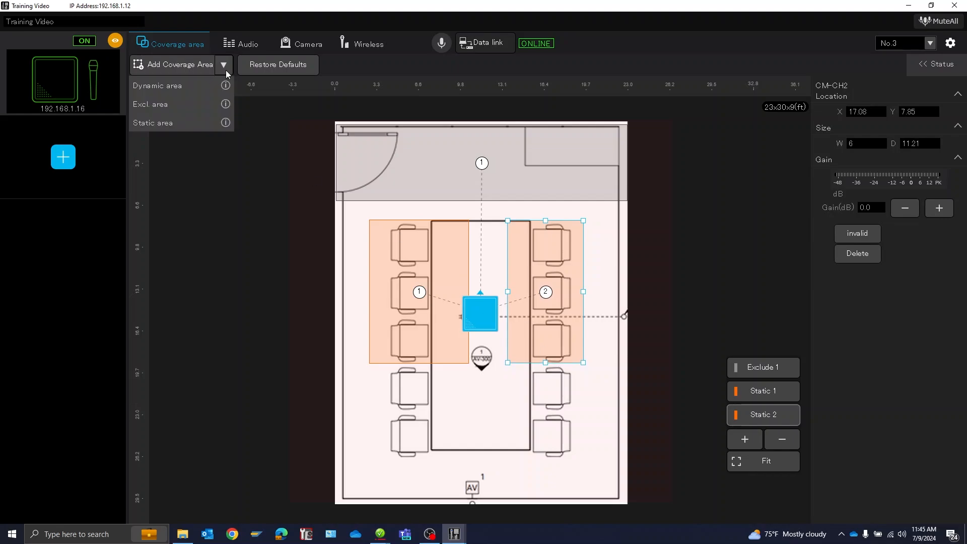
left_click(190, 124)
left_click_drag(315, 491, 408, 455)
left_click_drag(448, 409, 470, 414)
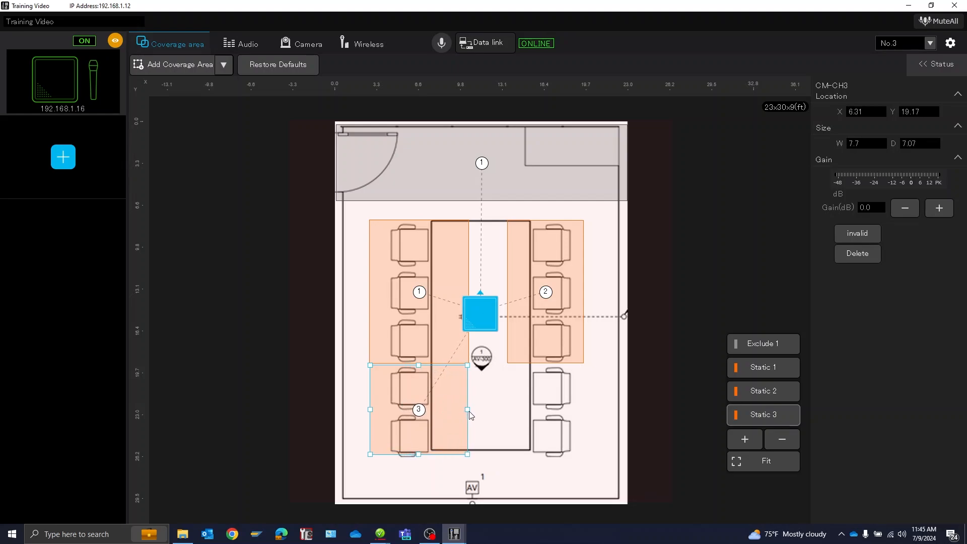
- Add a fourth static area over the two lower chairs on the table's right side, about 6 by 7.23 ft
left_click(223, 65)
left_click(200, 130)
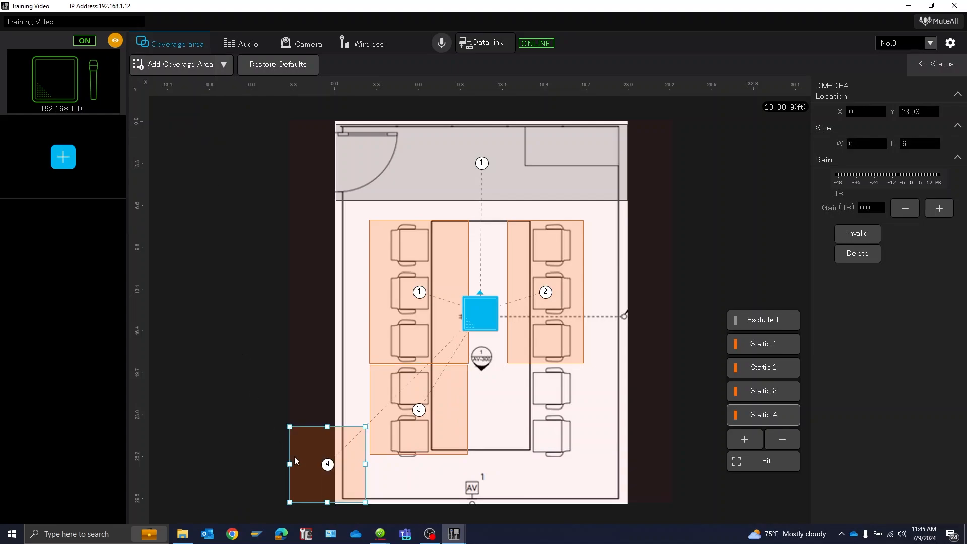
left_click_drag(314, 468, 547, 457)
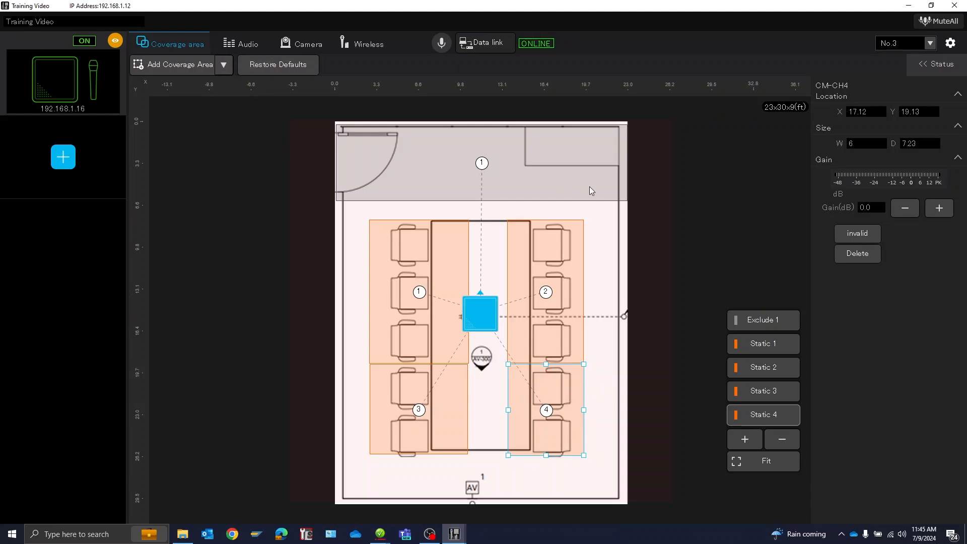
- Add a second exclusion area, 6 by 6 ft, and place it over the table just below the microphone, at about X 12.23, Y 17 ft
left_click(220, 66)
left_click(187, 105)
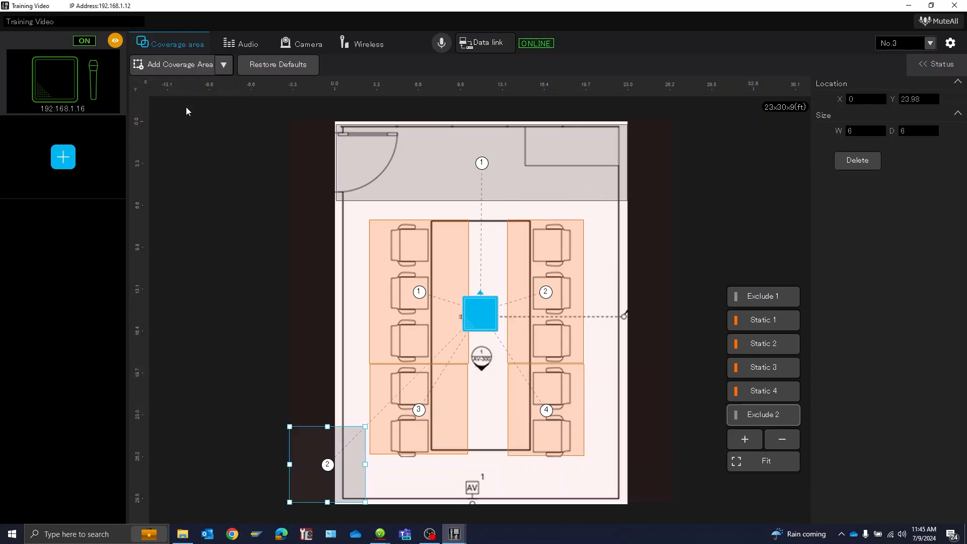
left_click_drag(315, 467, 471, 378)
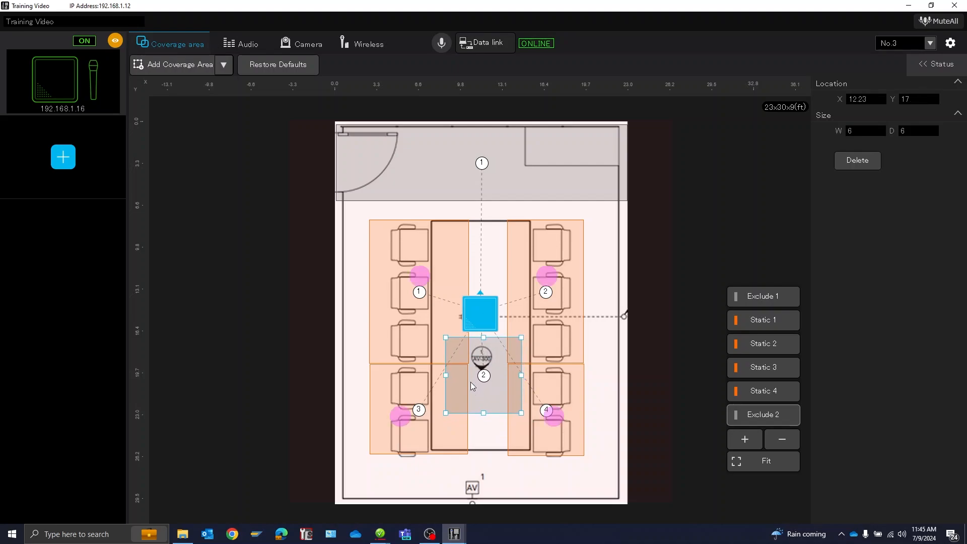